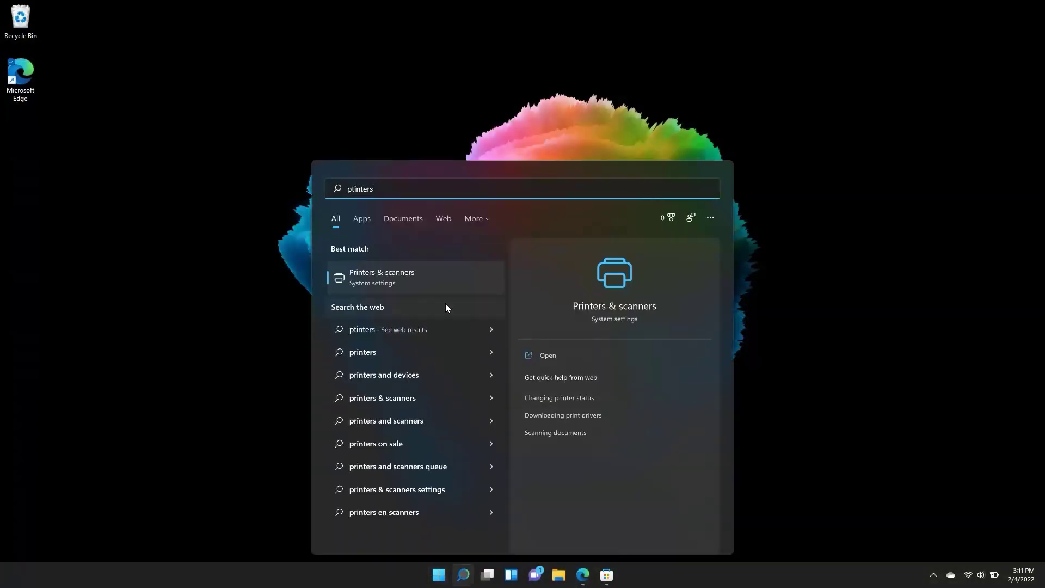
Remove the HP LaserJet MFP M232-M237 printer in Printers & scanners settings.
left_click(401, 274)
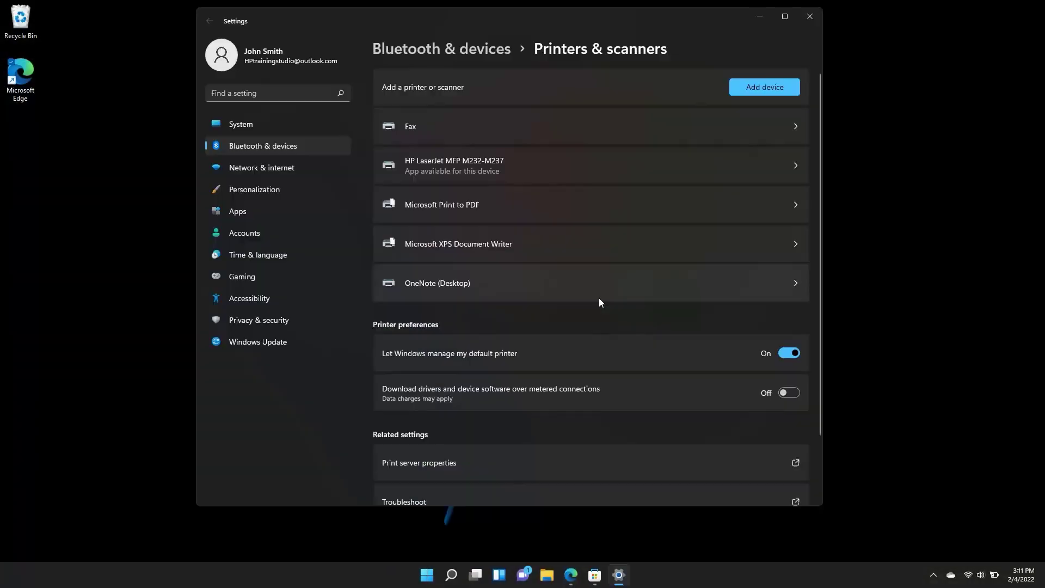
left_click(536, 166)
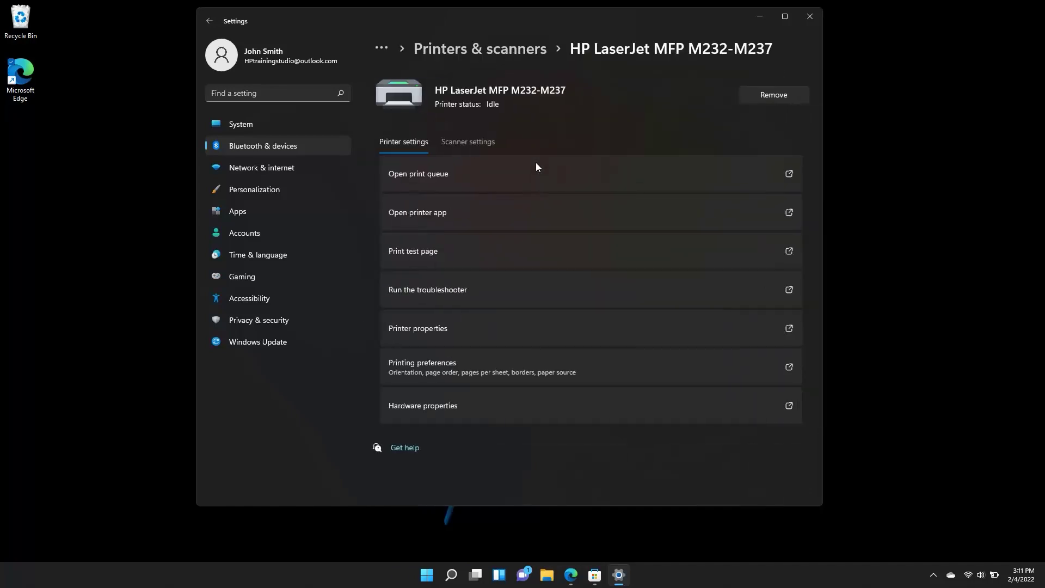
left_click(778, 95)
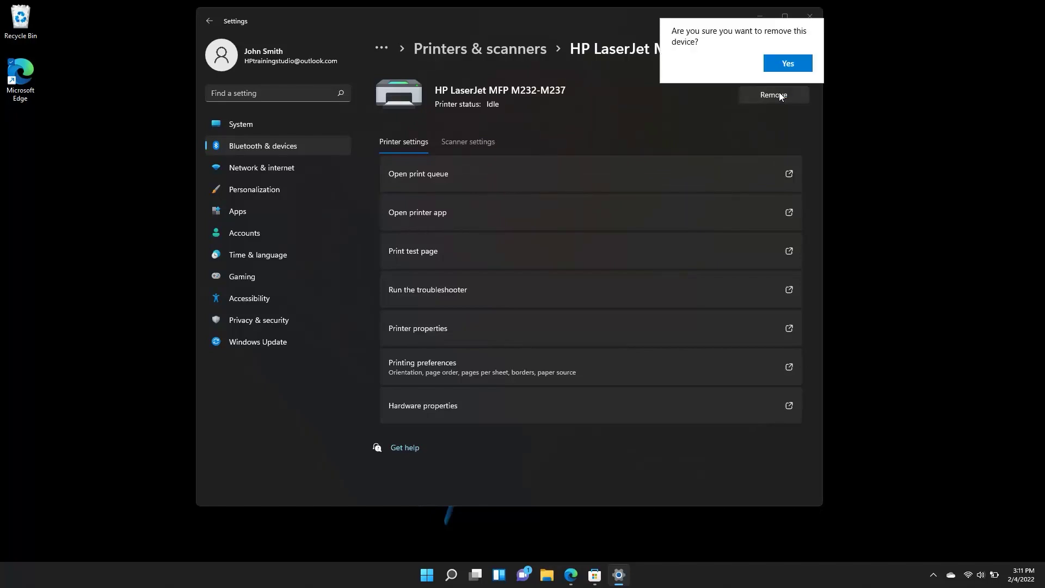
left_click(788, 65)
Restart the computer from the Start menu power options.
left_click(426, 573)
left_click(659, 537)
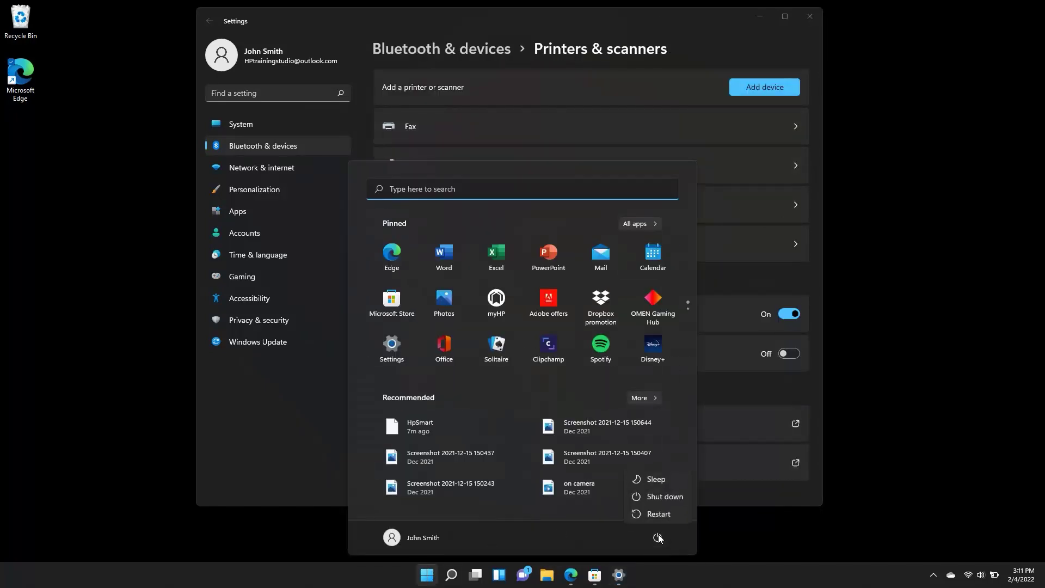
left_click(652, 514)
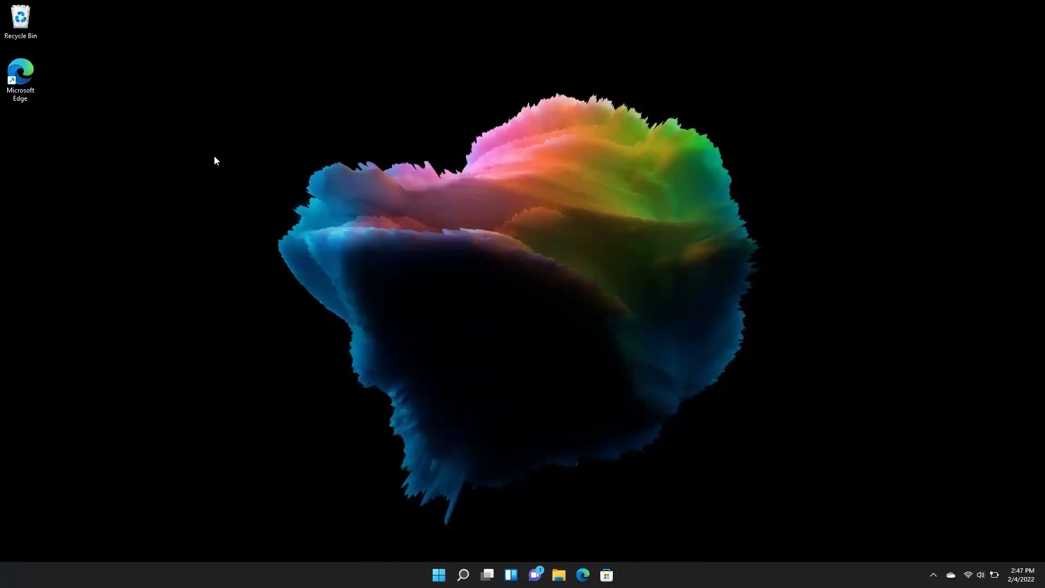
In Edge, choose HP LaserJet MFP M234sdw Printer on 123.hp.com and follow its HP Smart link.
double_click(21, 78)
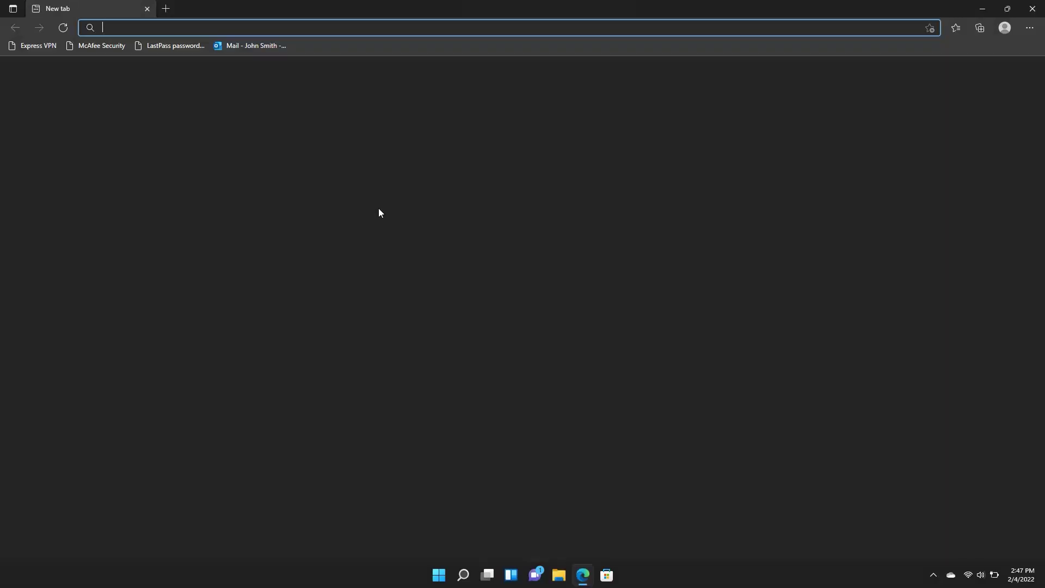
type("123.hp.c")
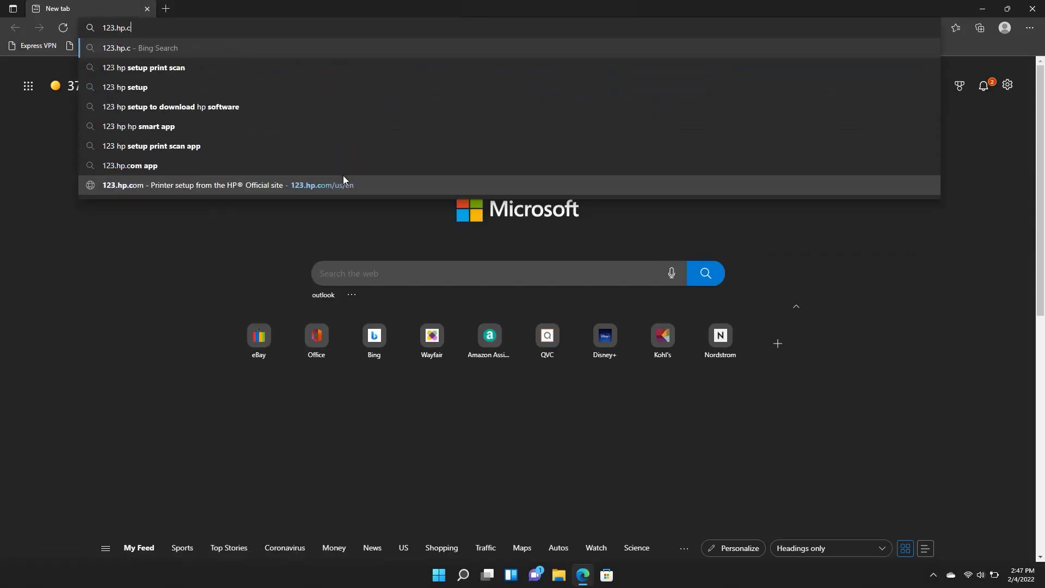
left_click(343, 181)
type("Hp Laser")
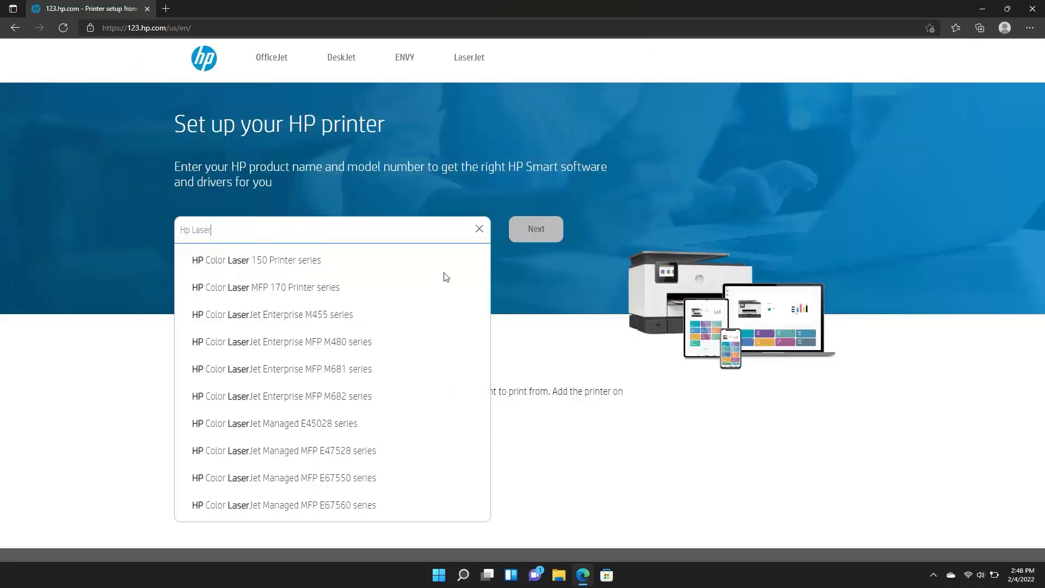
type("Jet MFP M234sdw")
left_click(334, 315)
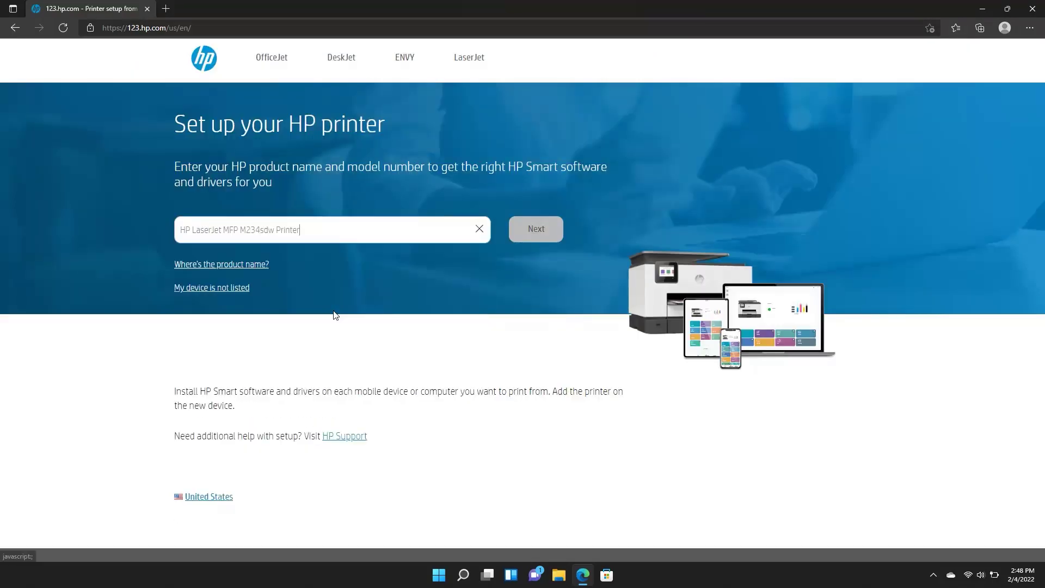
left_click(532, 236)
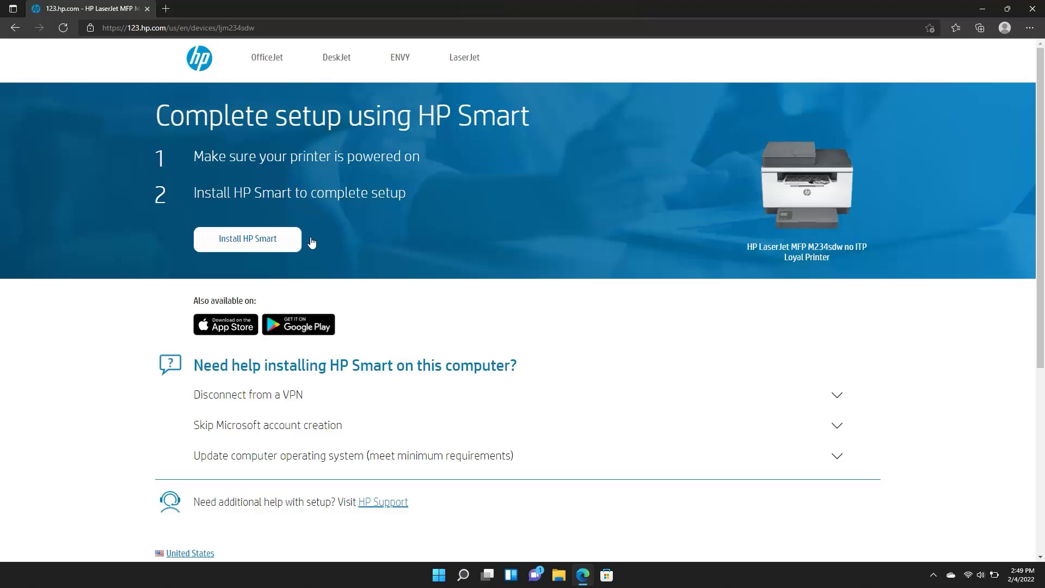
left_click(247, 238)
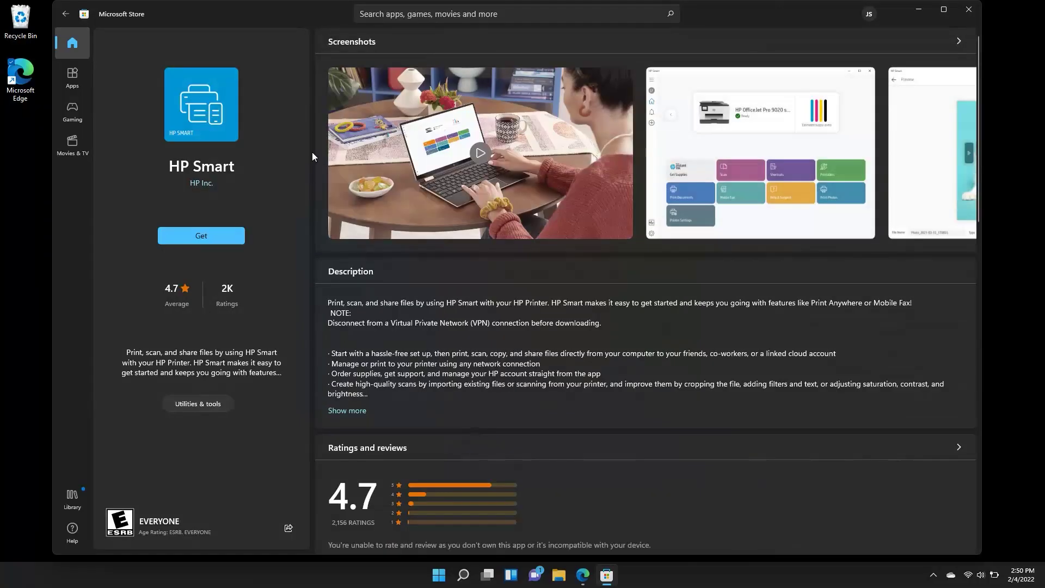
Install HP Smart from Microsoft Store, then open it.
left_click(220, 235)
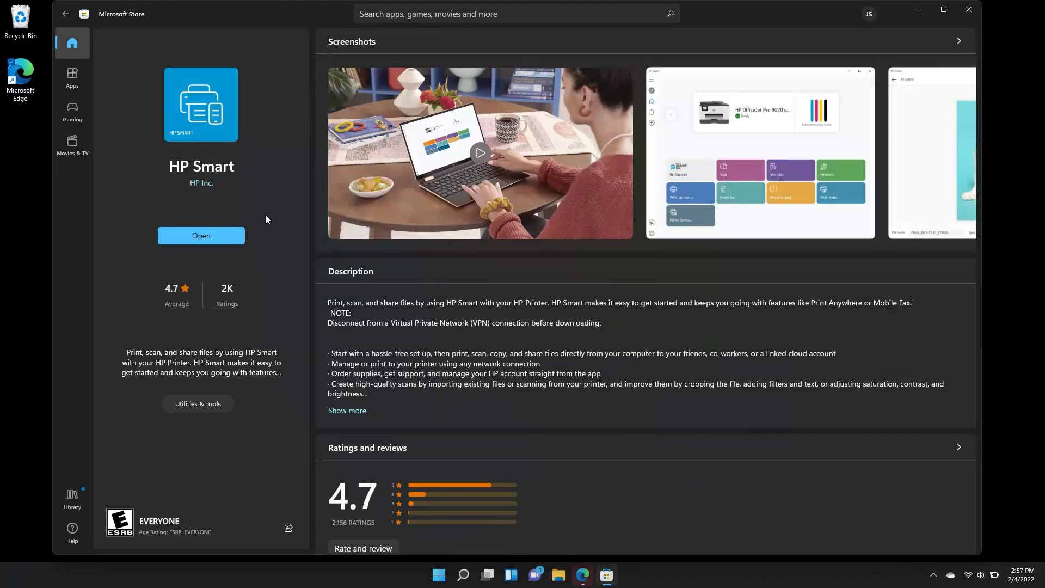
left_click(217, 239)
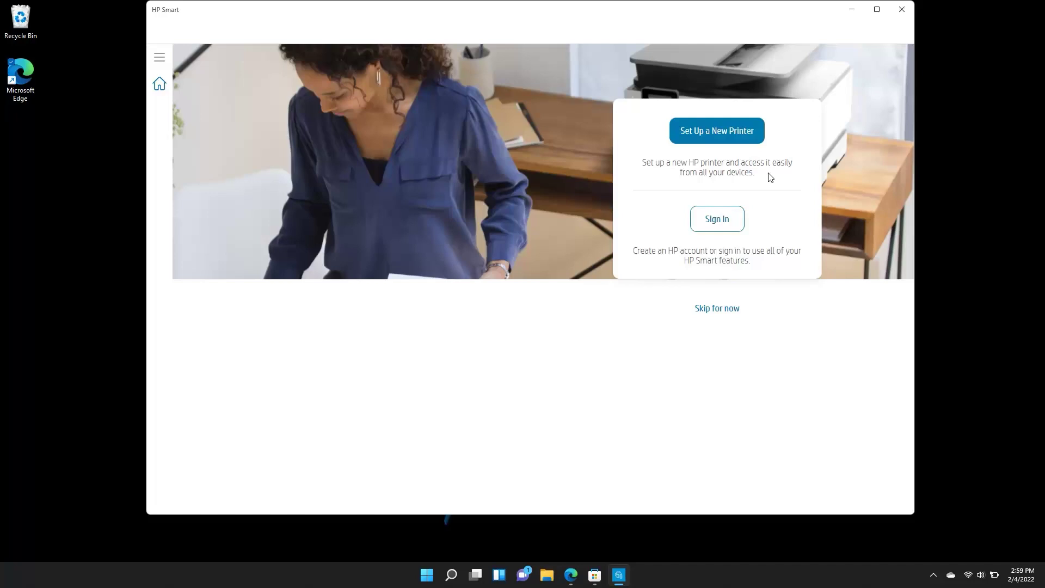
Set up the new printer in HP Smart with Auto Update, declining Wi-Fi and skipping the printed page.
left_click(739, 140)
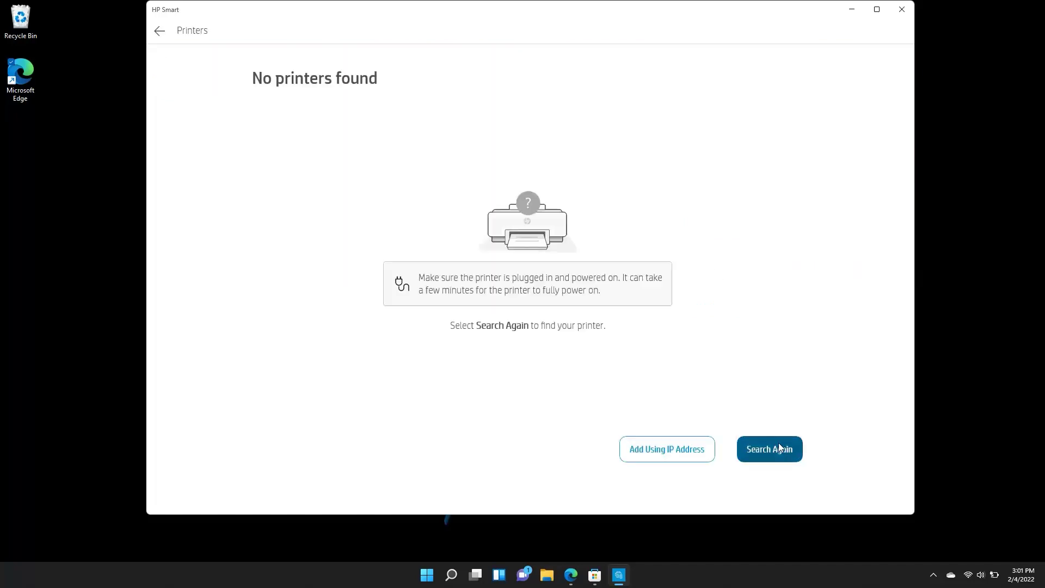
left_click(779, 450)
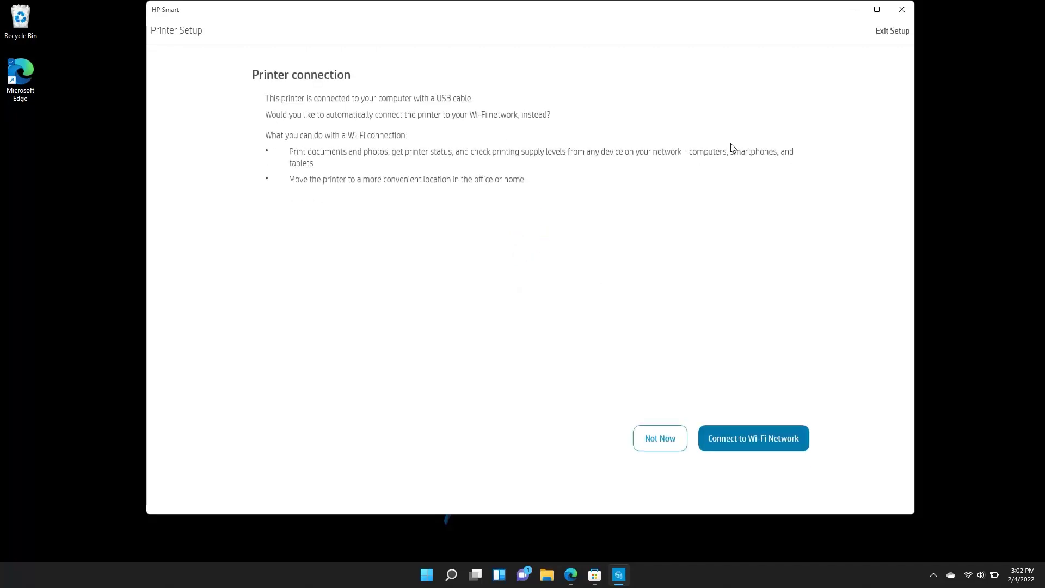
left_click(664, 434)
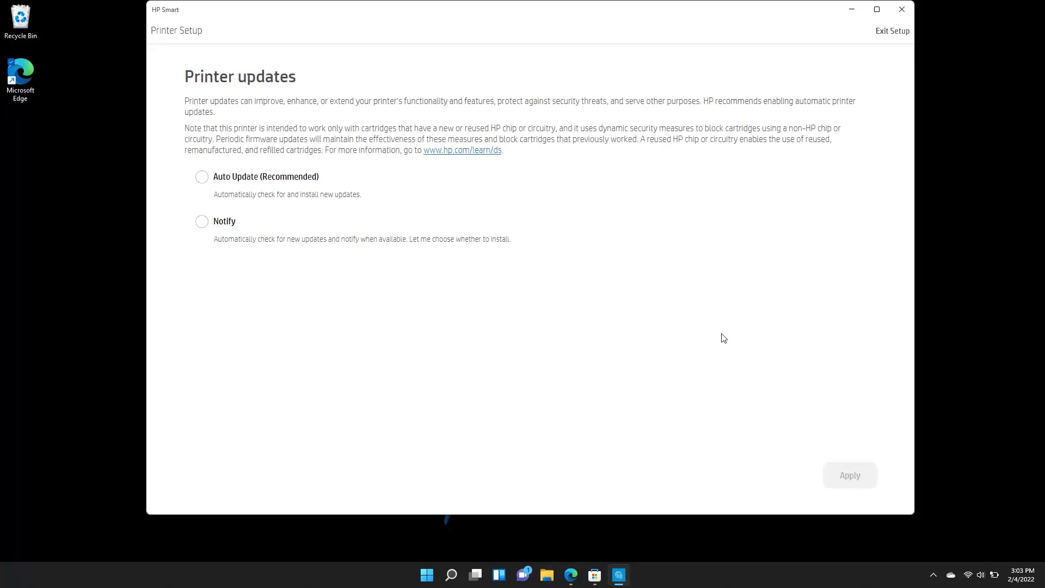
left_click(202, 177)
left_click(850, 475)
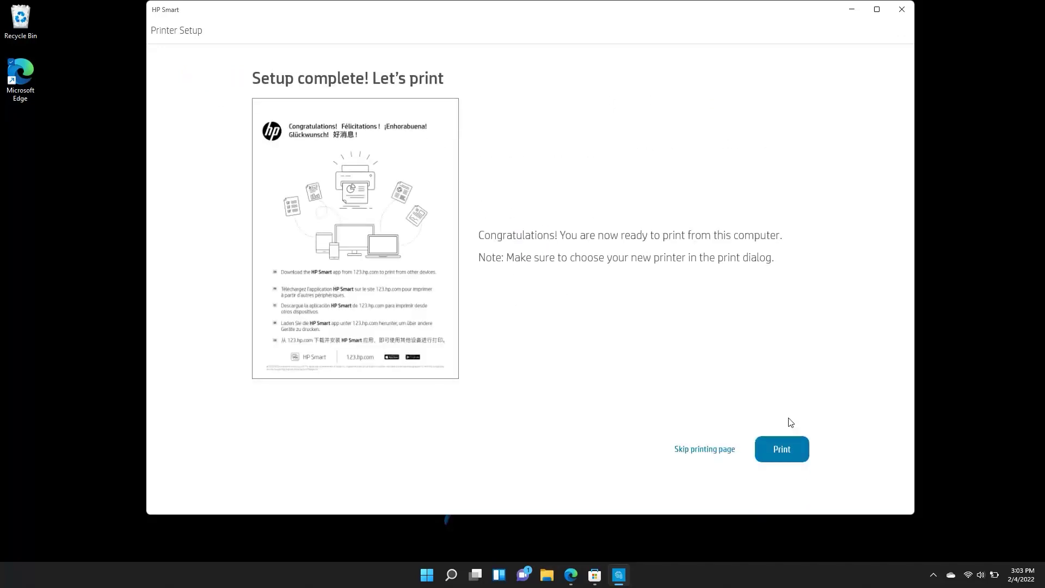
left_click(710, 449)
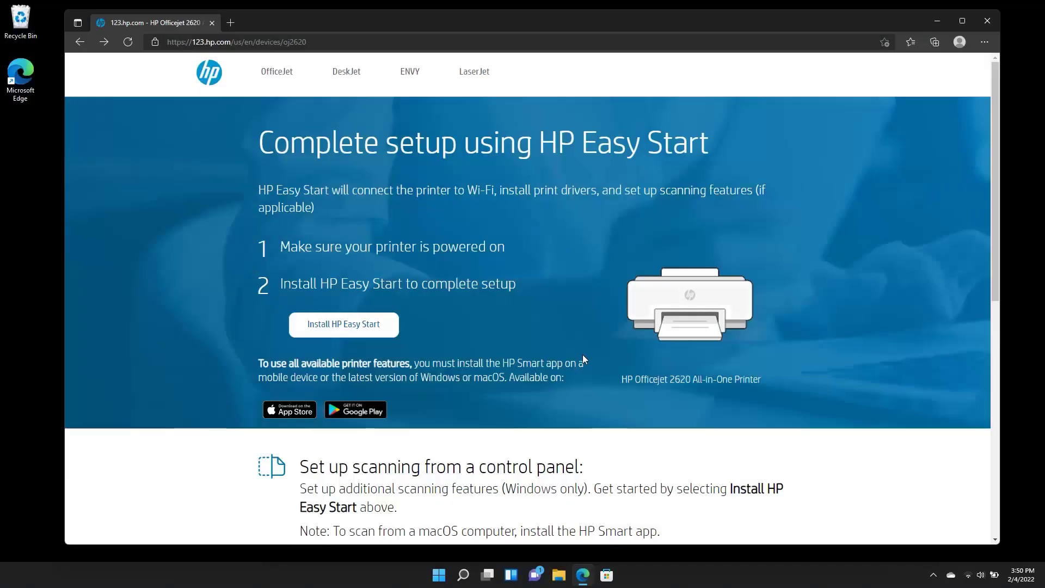
Download the HP Easy Start installer from the HP Officejet 2620 setup page.
left_click(339, 324)
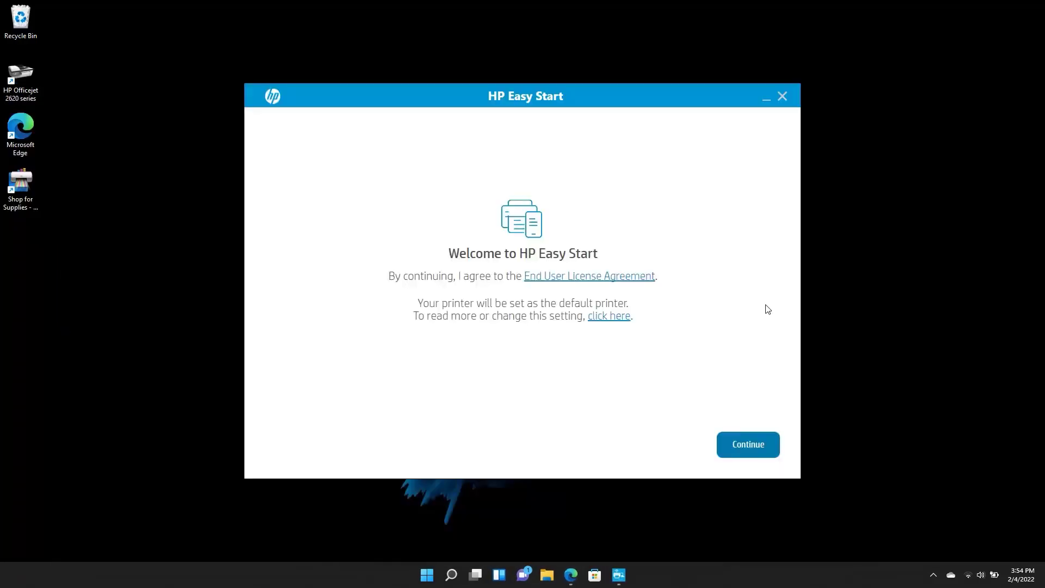
Accept the agreement, decline data sharing, and choose a USB cable connection for the Officejet 2620.
left_click(755, 443)
left_click(483, 404)
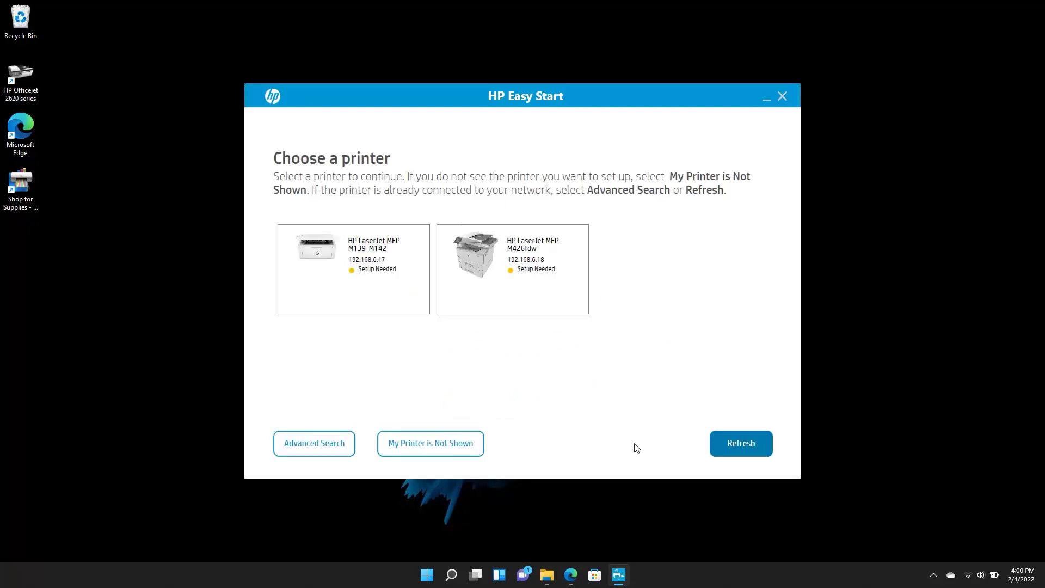
left_click(447, 442)
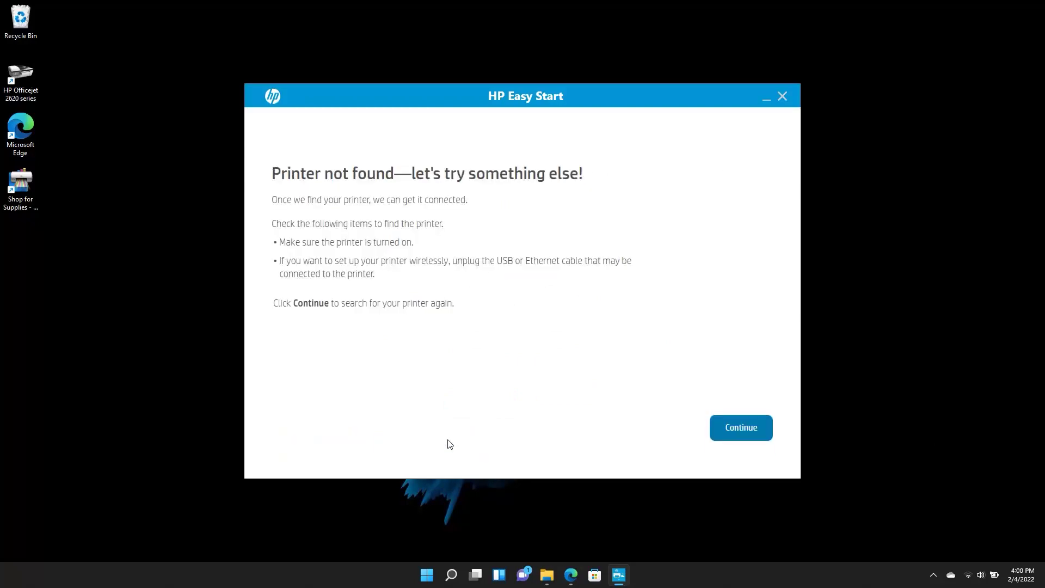
left_click(740, 427)
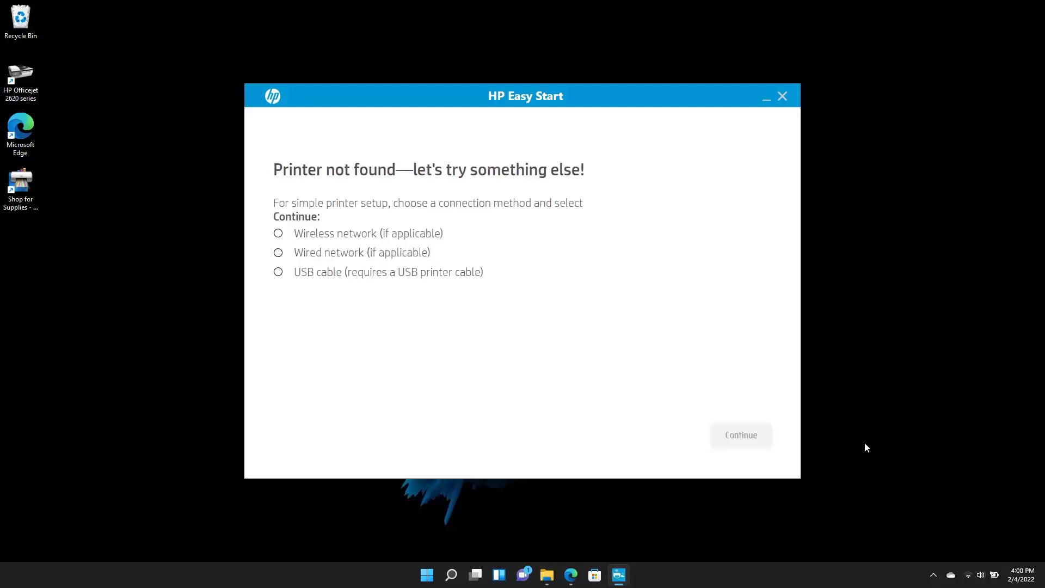
left_click(289, 275)
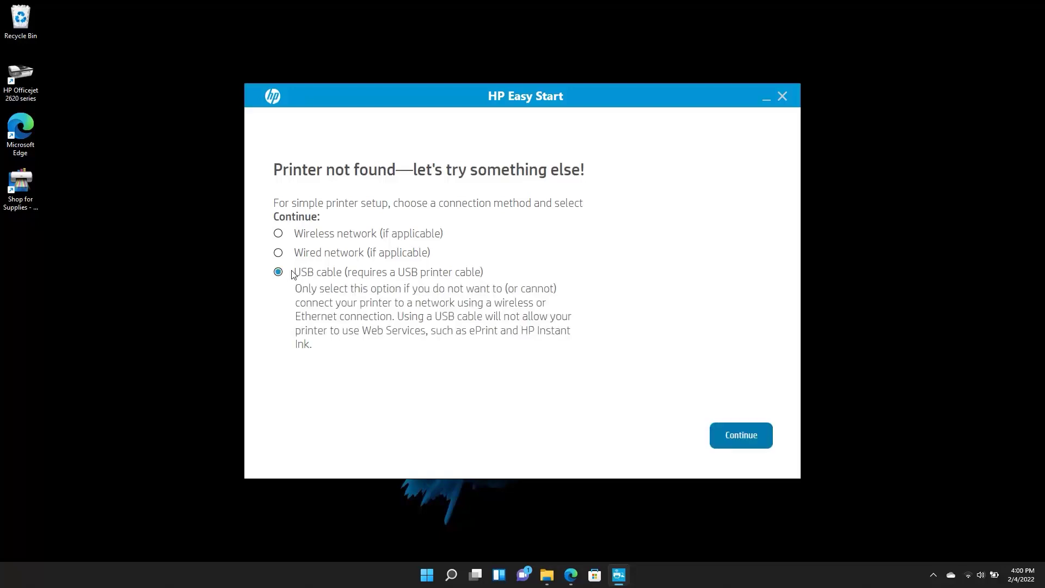
left_click(723, 435)
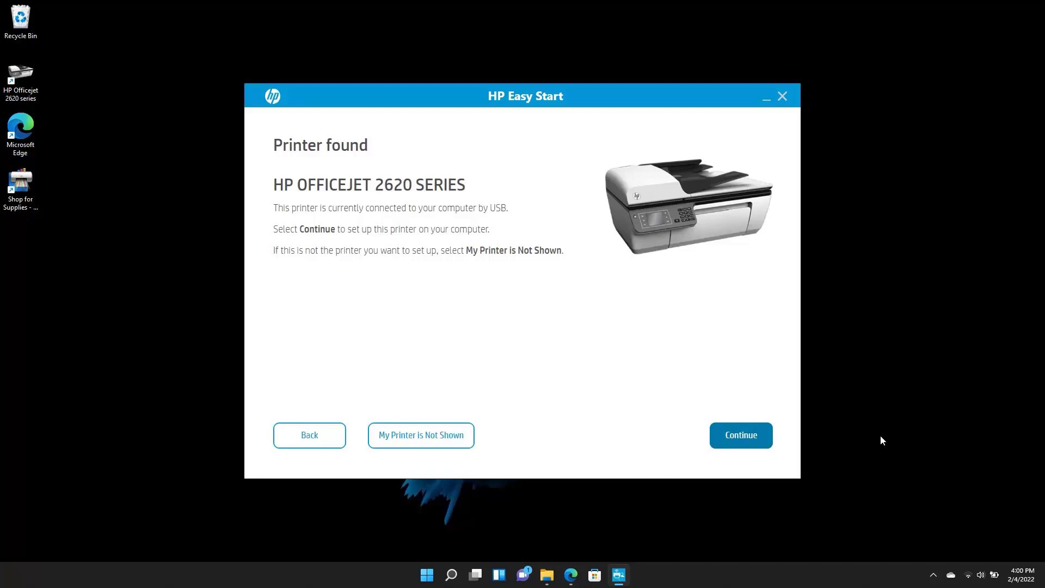
Apply Auto Update and begin installing the Full Software and Drivers package.
left_click(731, 433)
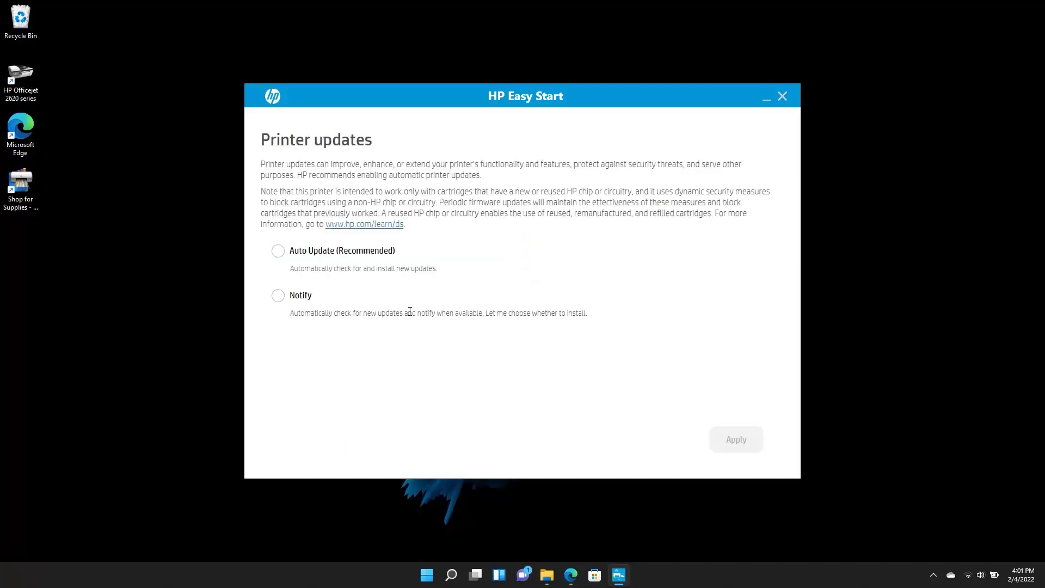
left_click(278, 252)
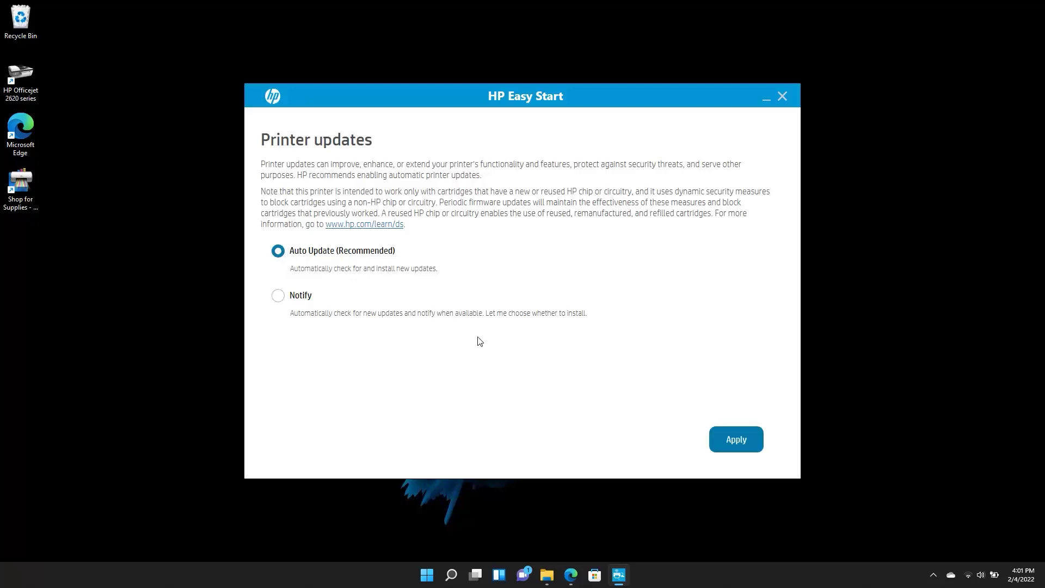
left_click(735, 439)
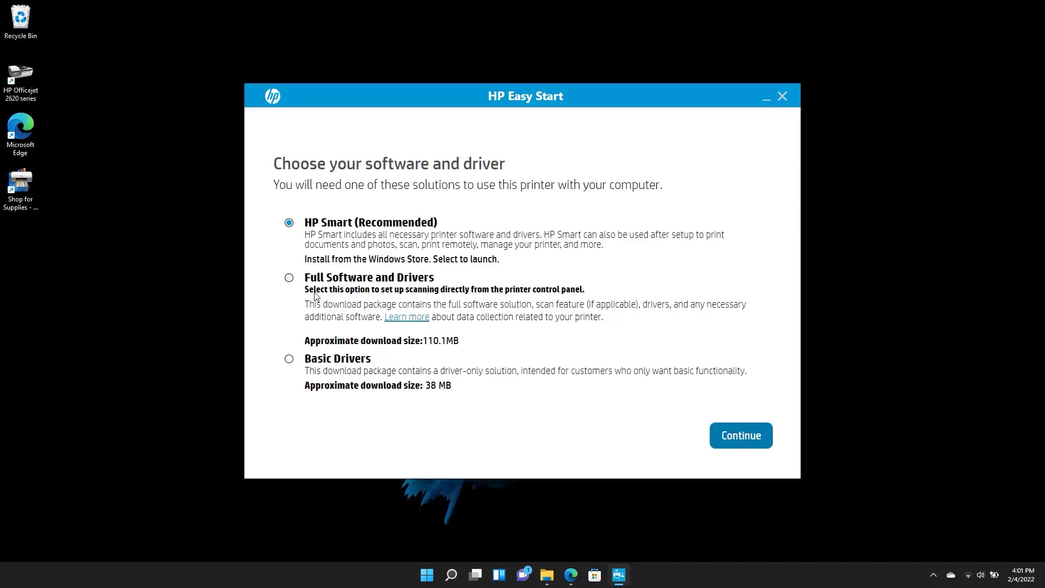
left_click(289, 278)
left_click(741, 434)
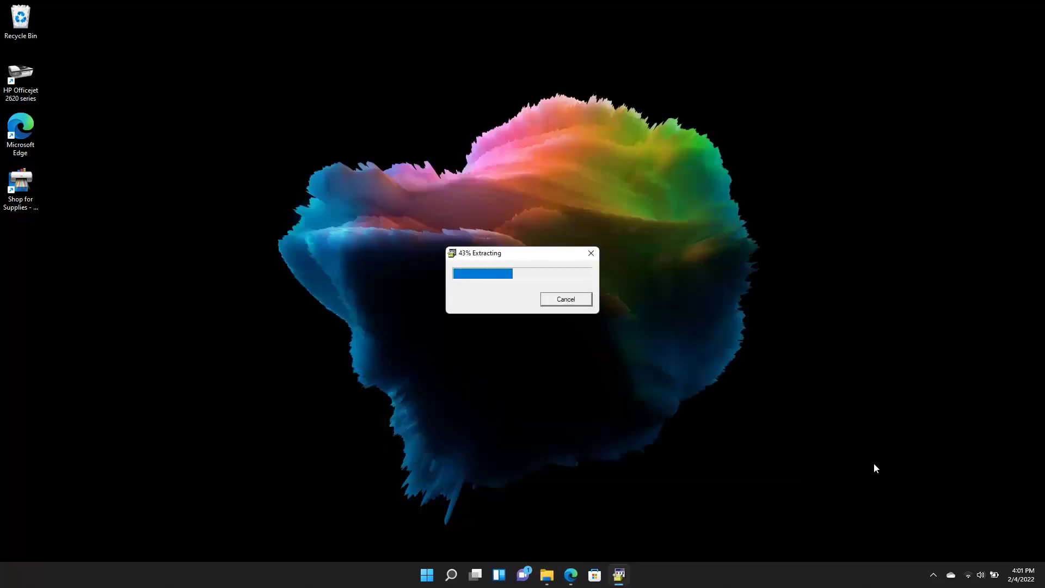
Continue through the installer, then print a test page from Add Printer.
left_click(659, 405)
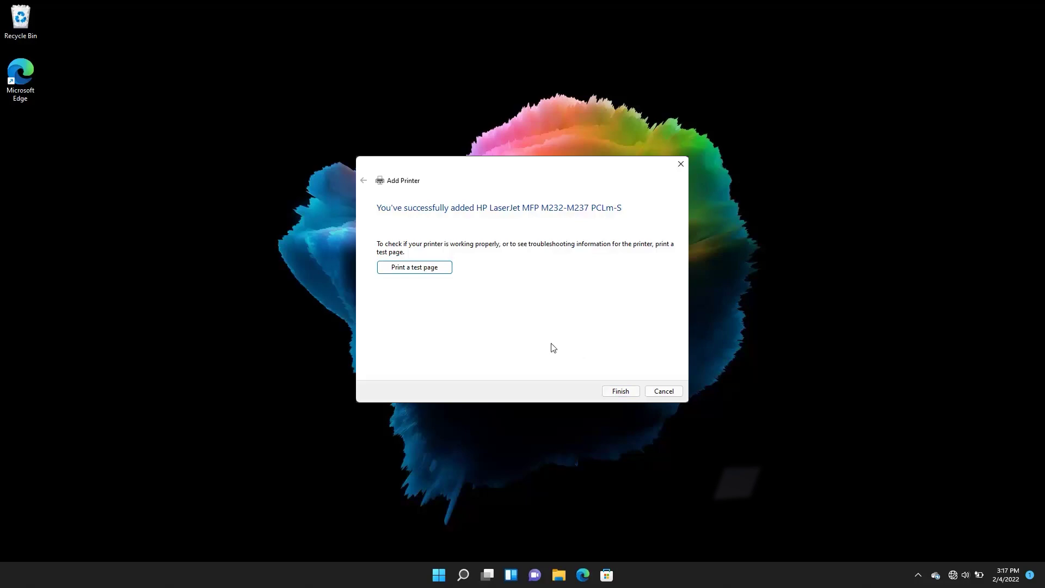
left_click(415, 271)
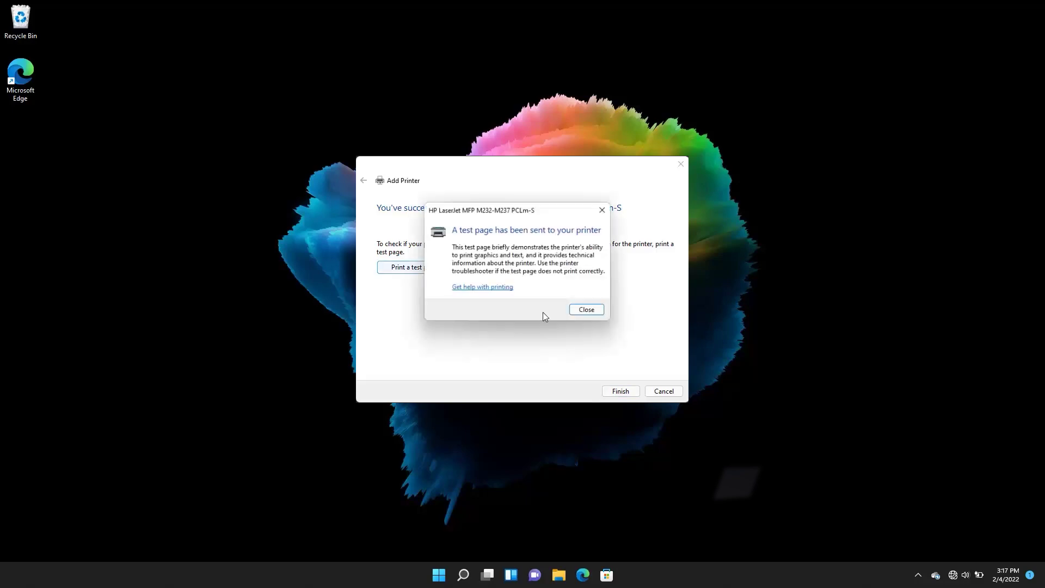